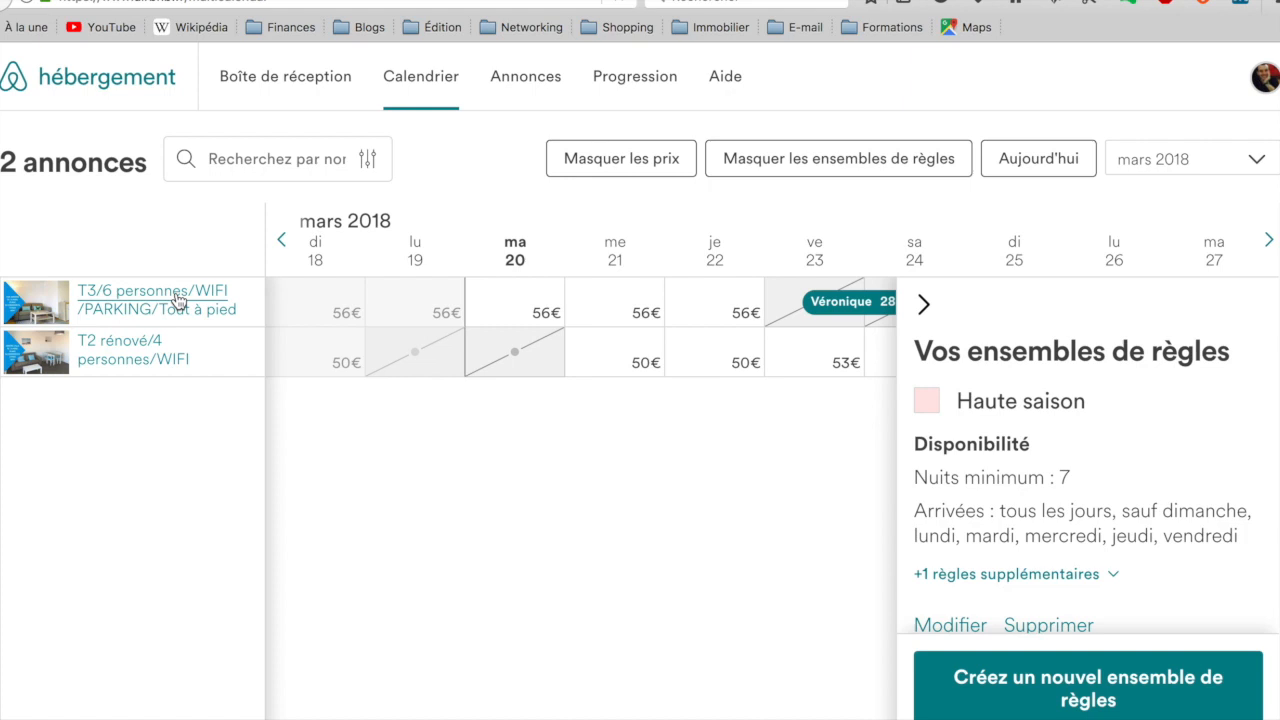
Step: Open the availability settings of the T3/6 personnes listing and find its calendar synchronisation section
left_click(178, 300)
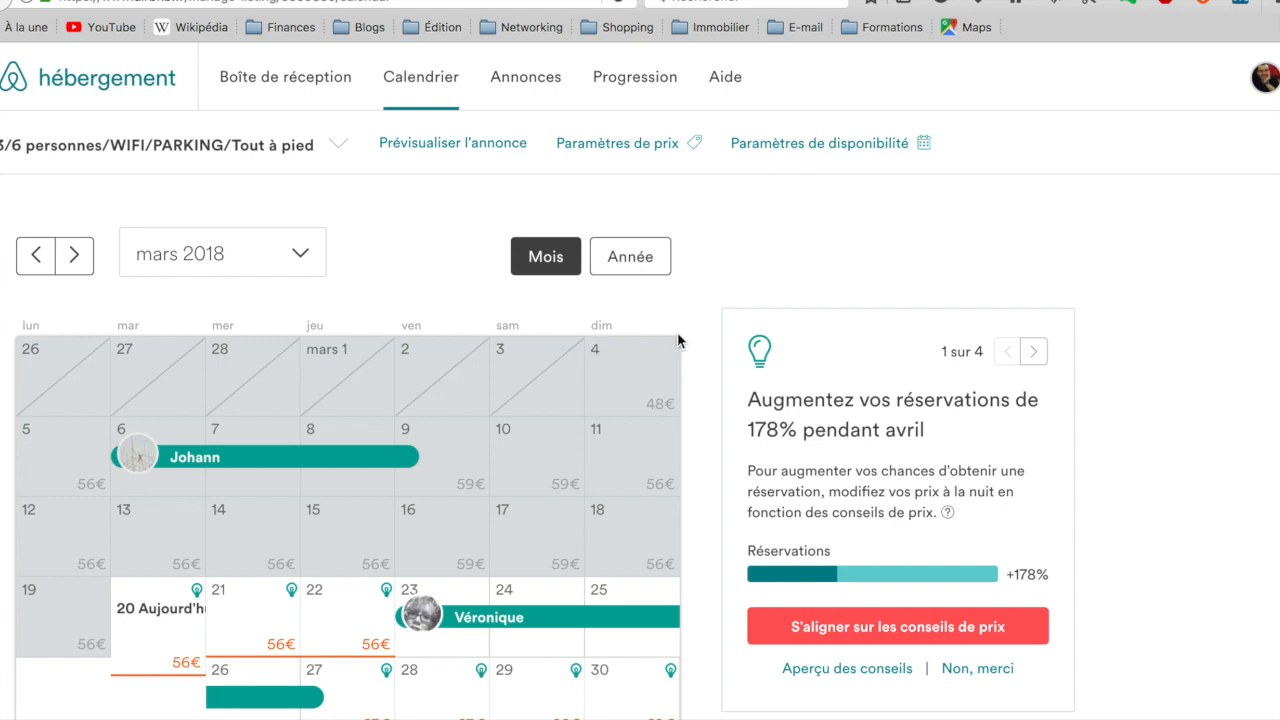
left_click(886, 150)
scroll(694, 347, "down", 10)
scroll(697, 350, "up", 5)
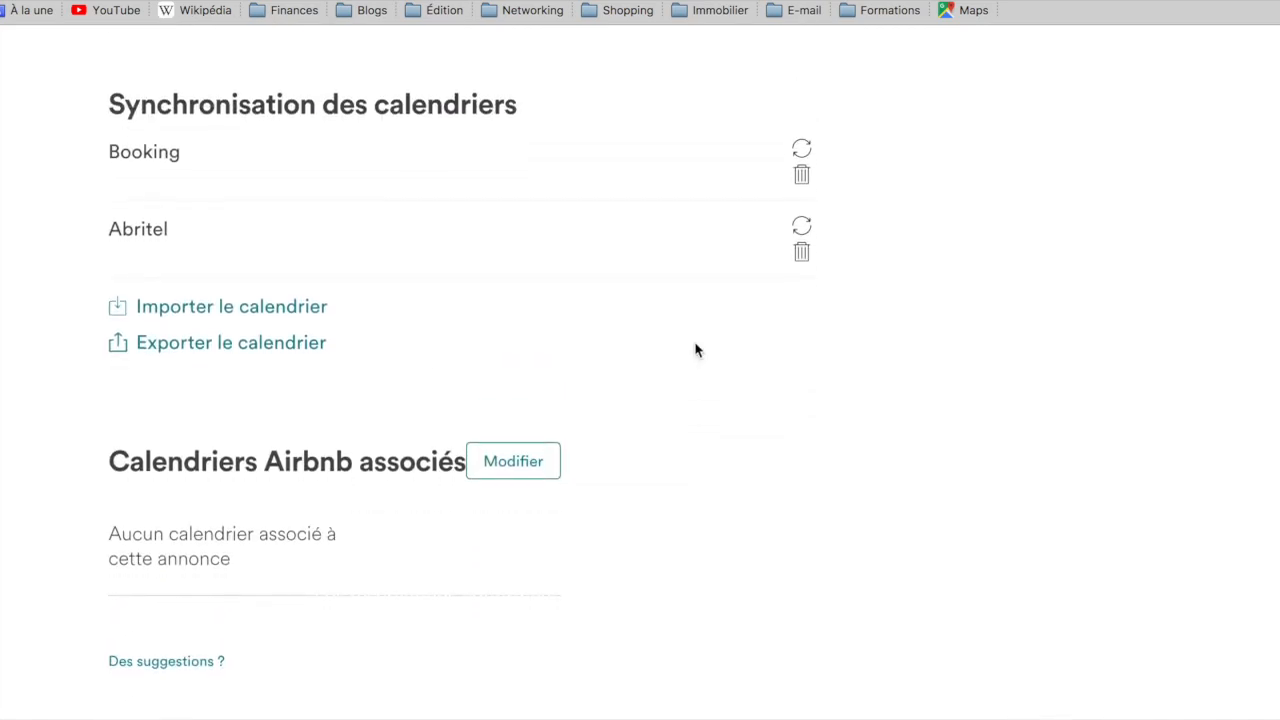
scroll(491, 400, "up", 1)
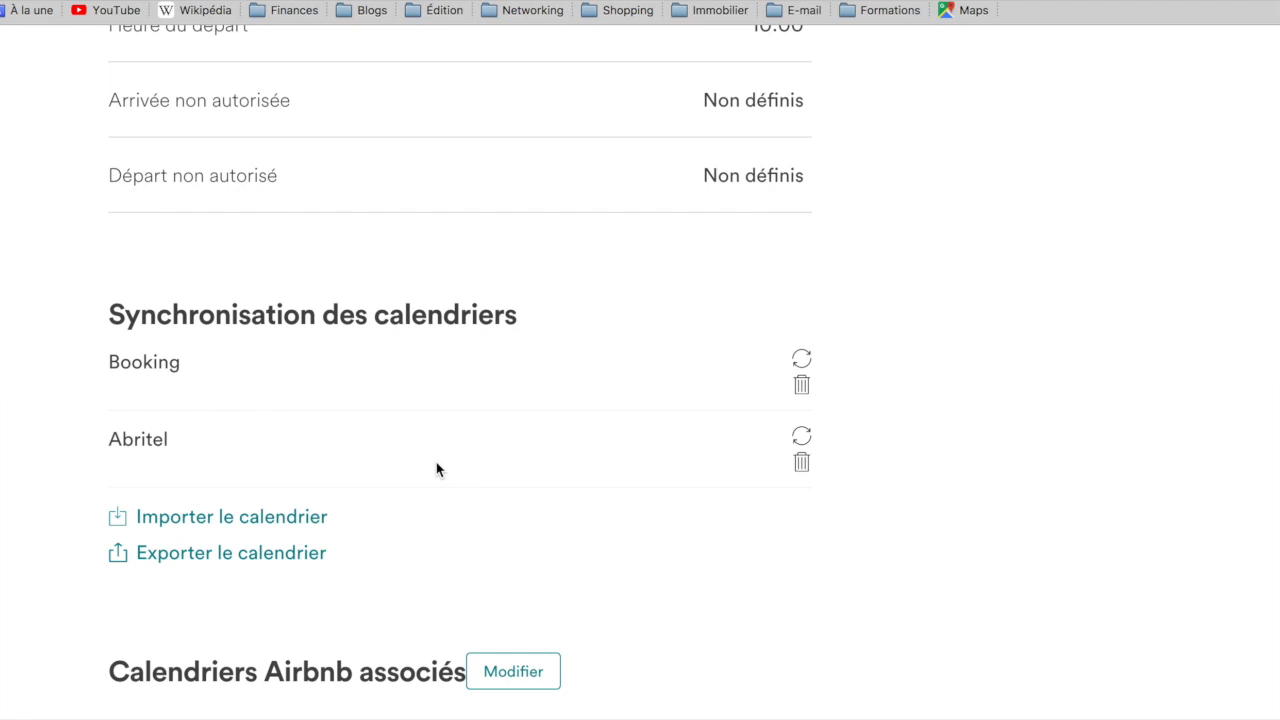
scroll(436, 469, "up", 15)
scroll(436, 469, "down", 10)
scroll(436, 469, "down", 8)
scroll(436, 469, "up", 5)
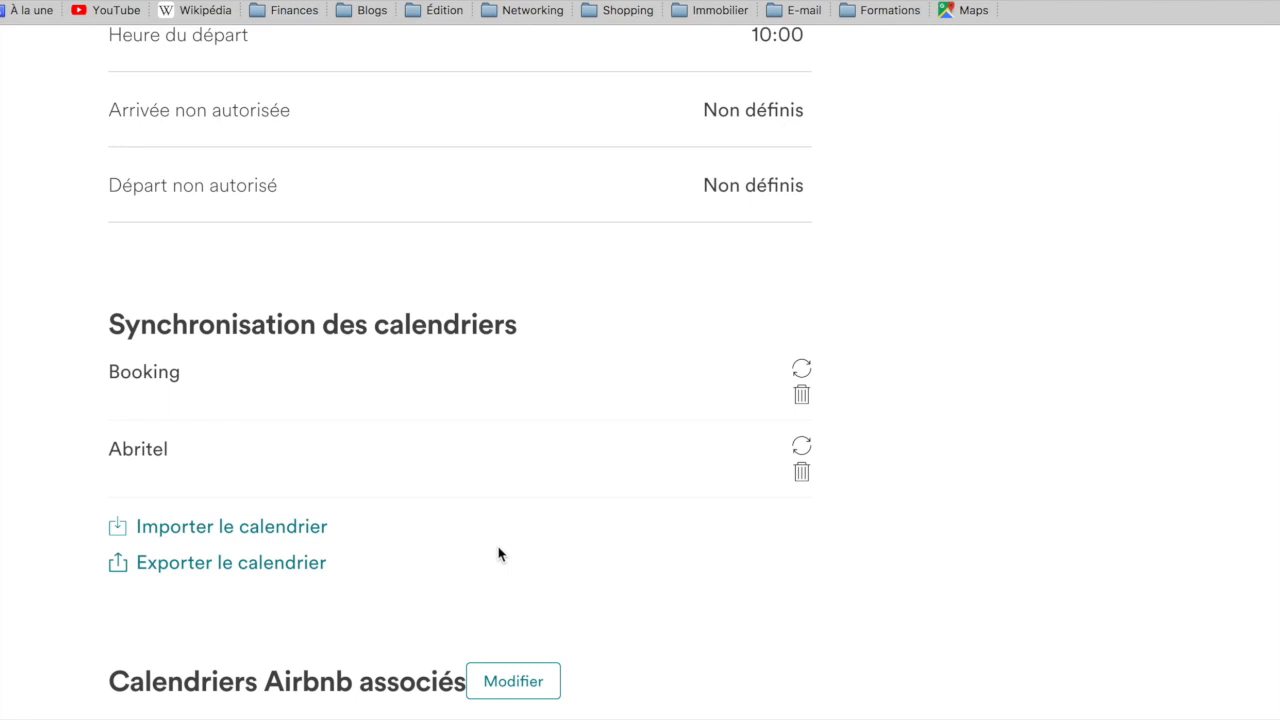
Step: Examine the listing's calendar import form and its iCal export link, closing both without importing anything
left_click(285, 528)
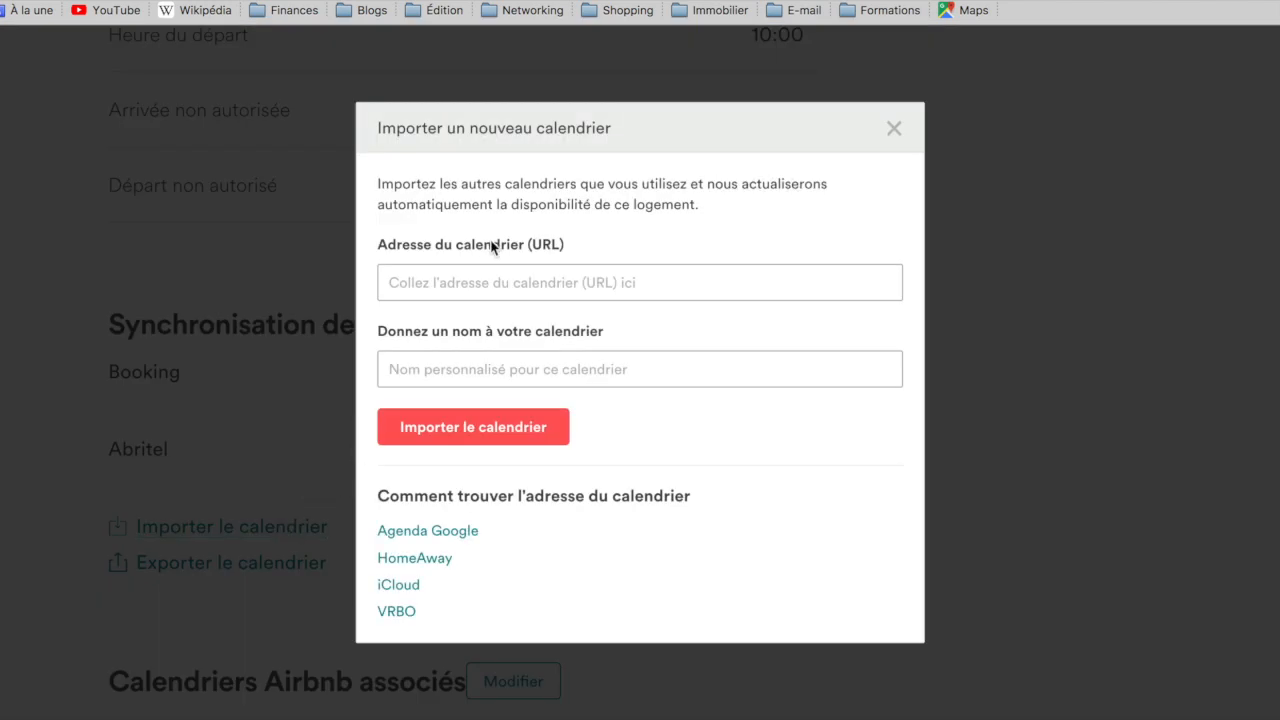
left_click(468, 283)
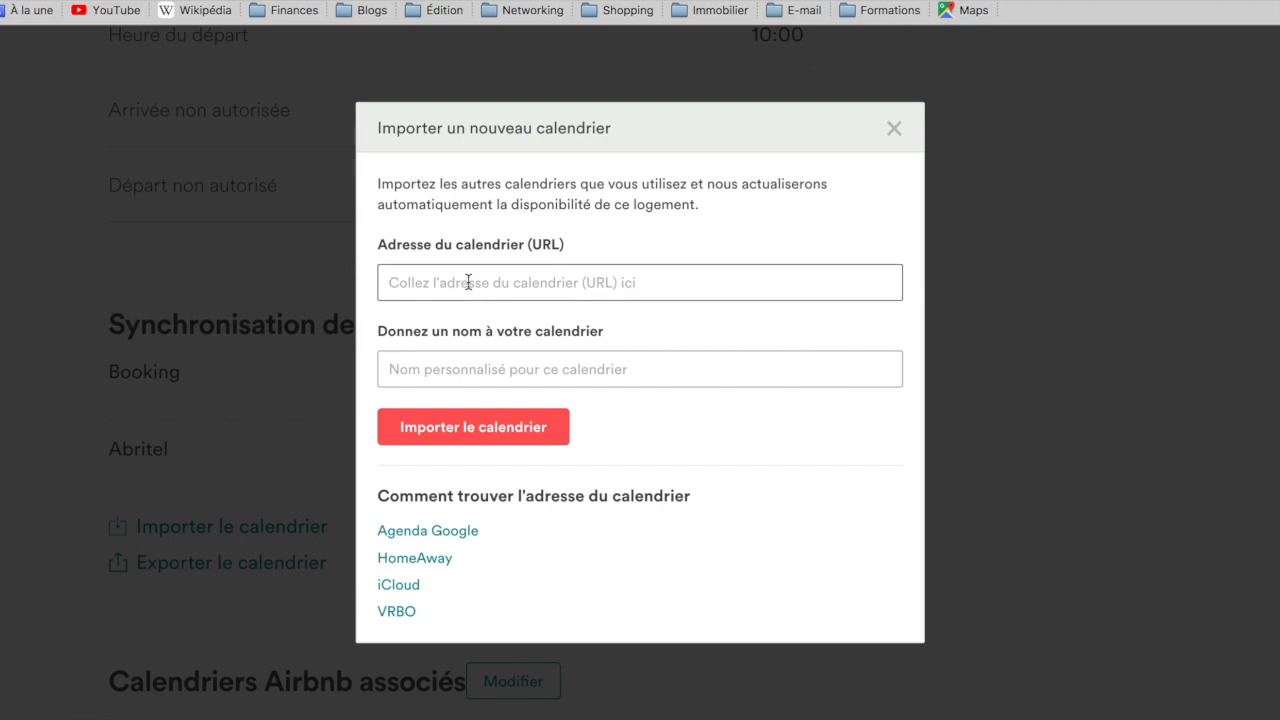
left_click(485, 384)
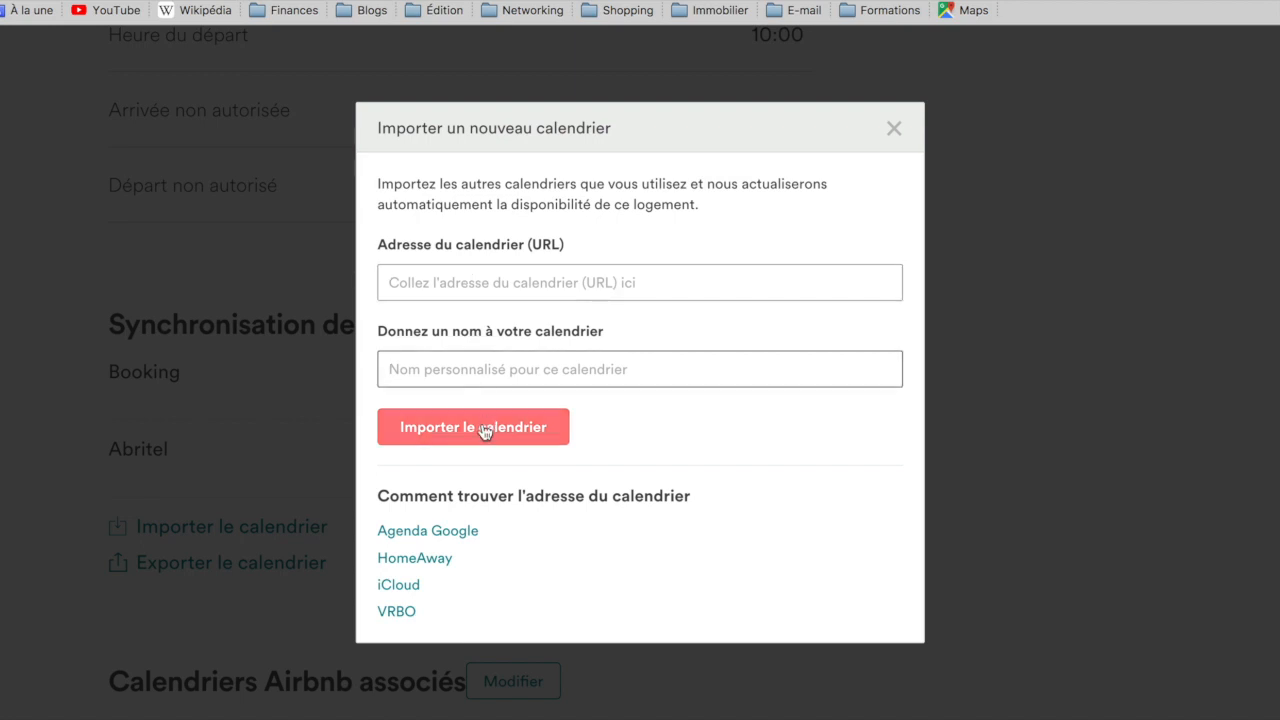
left_click(894, 128)
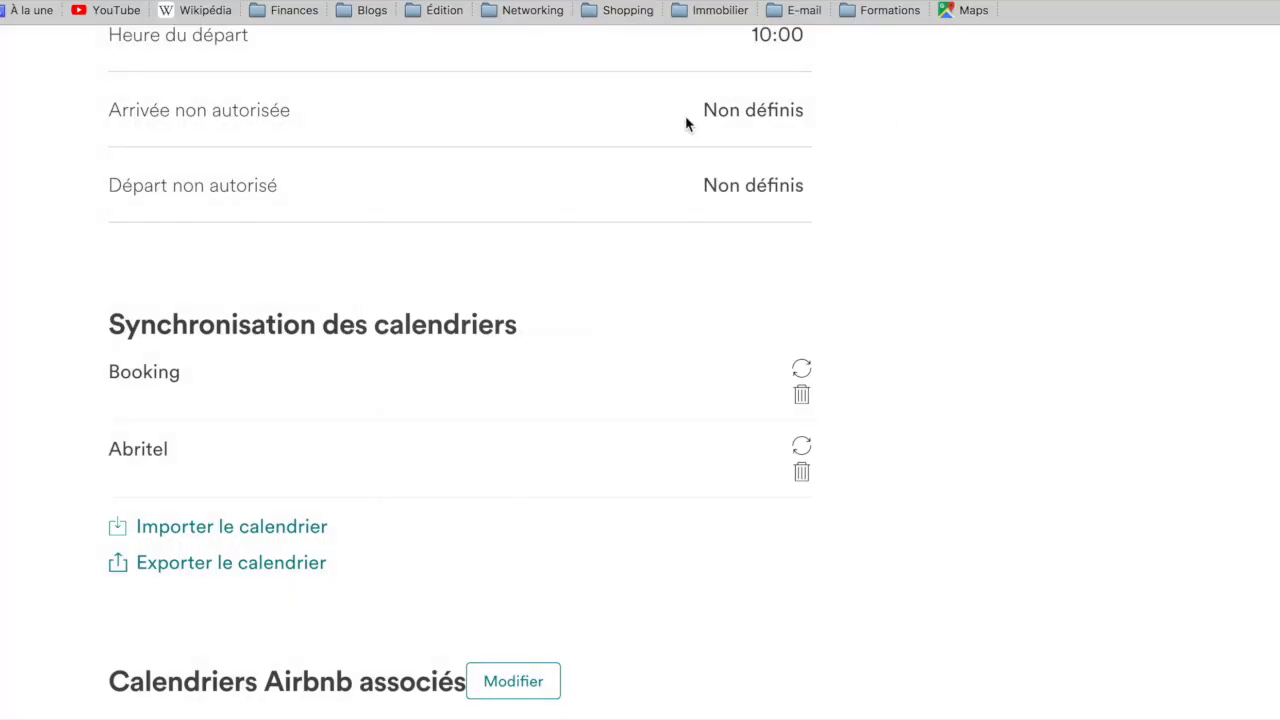
left_click(264, 570)
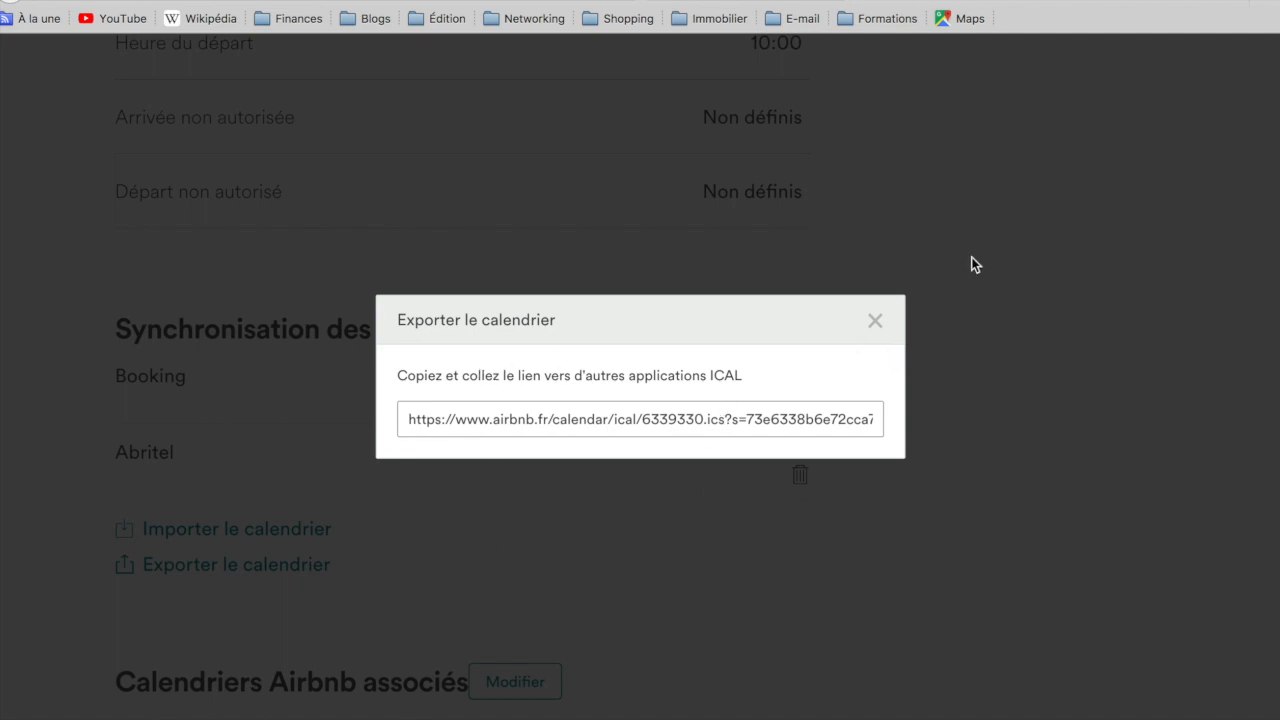
left_click(876, 322)
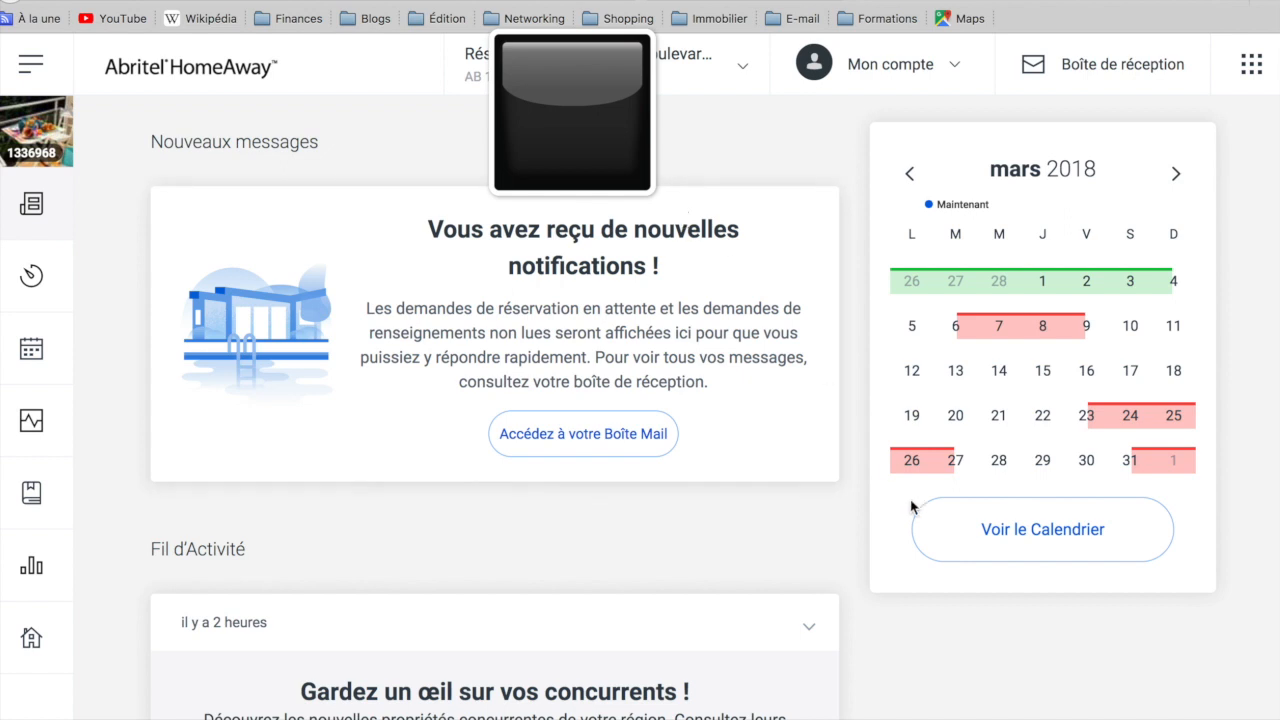
Step: Switch to Abritel HomeAway, open the property's full calendar and start a calendar import
left_click(1030, 548)
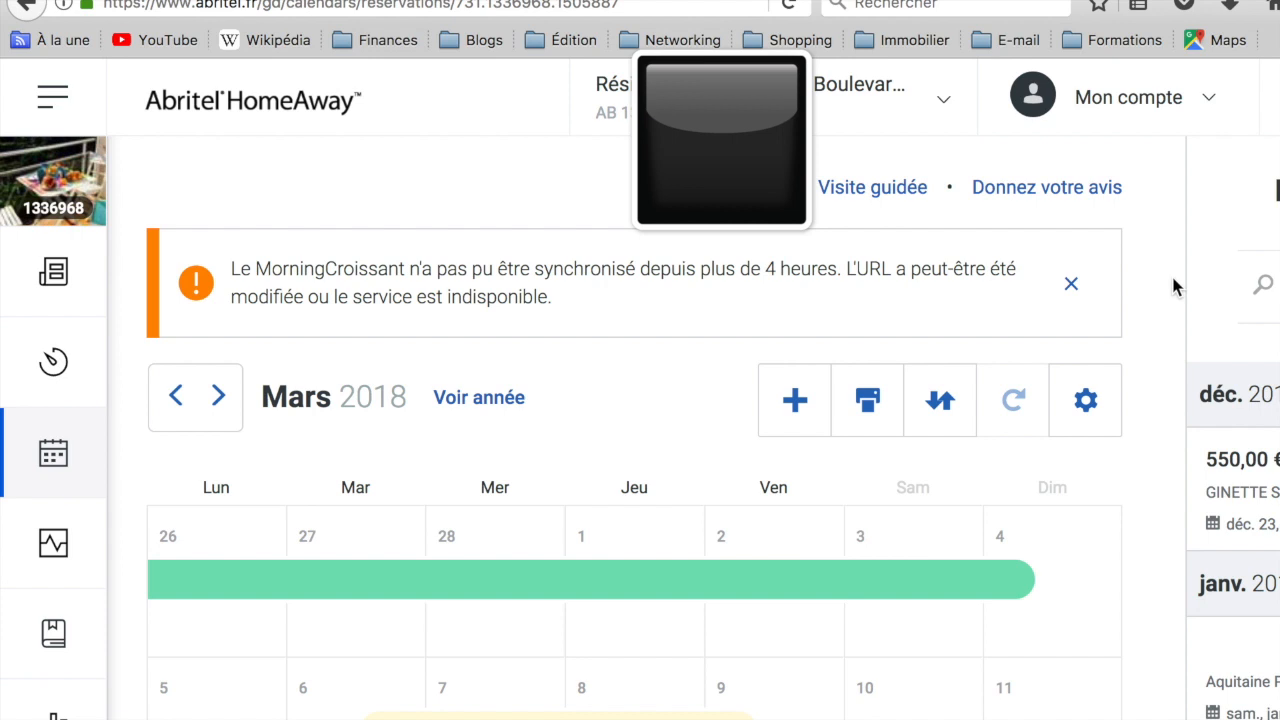
left_click(938, 405)
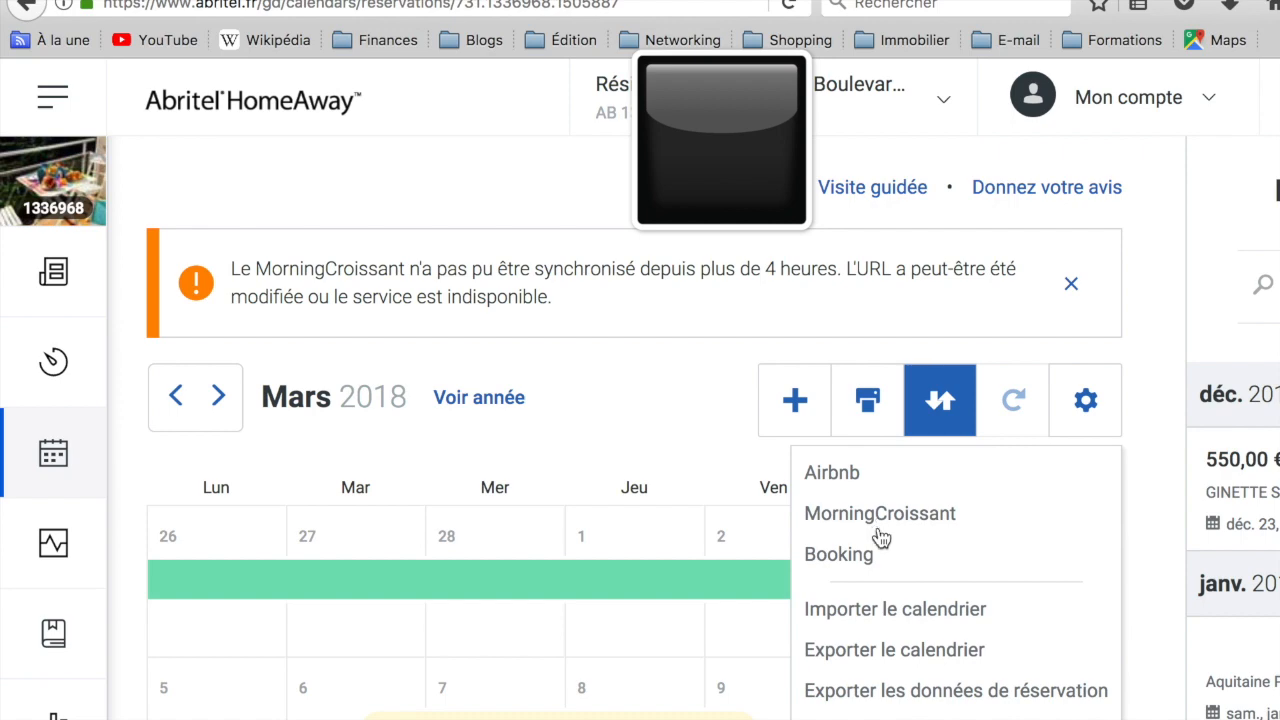
left_click(908, 612)
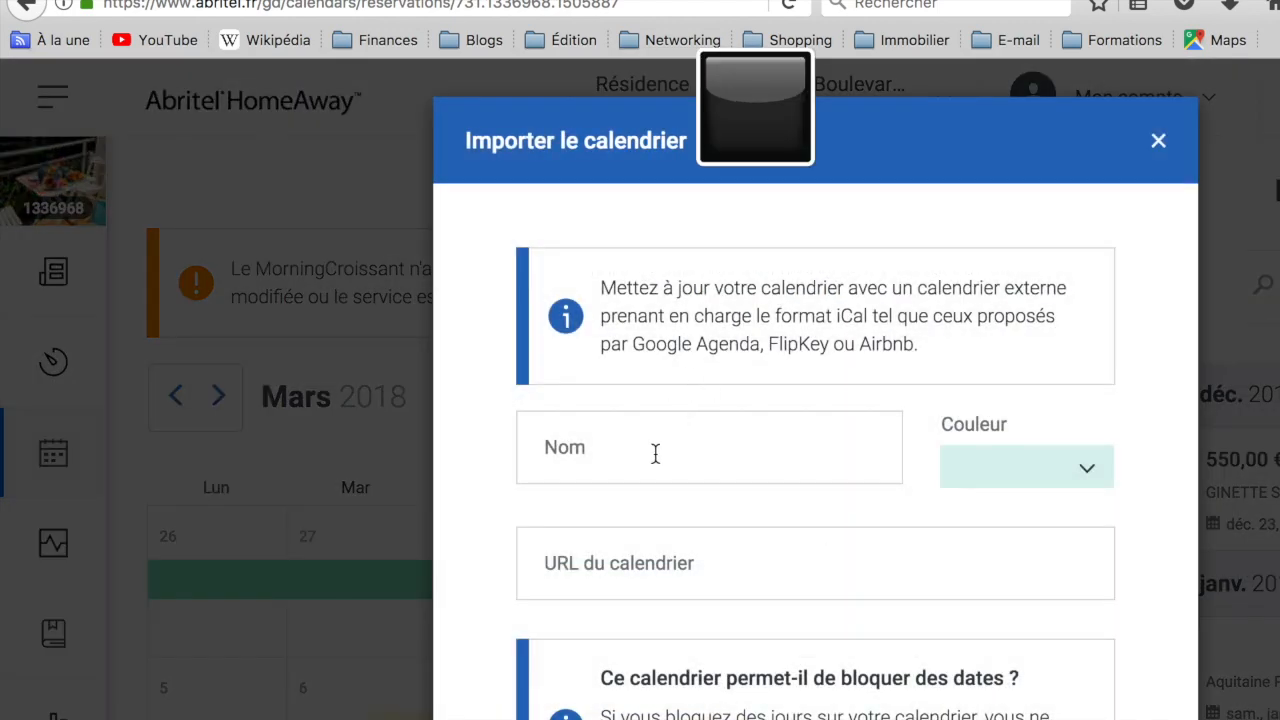
Step: Name the calendar being imported Airbnb1
left_click(655, 452)
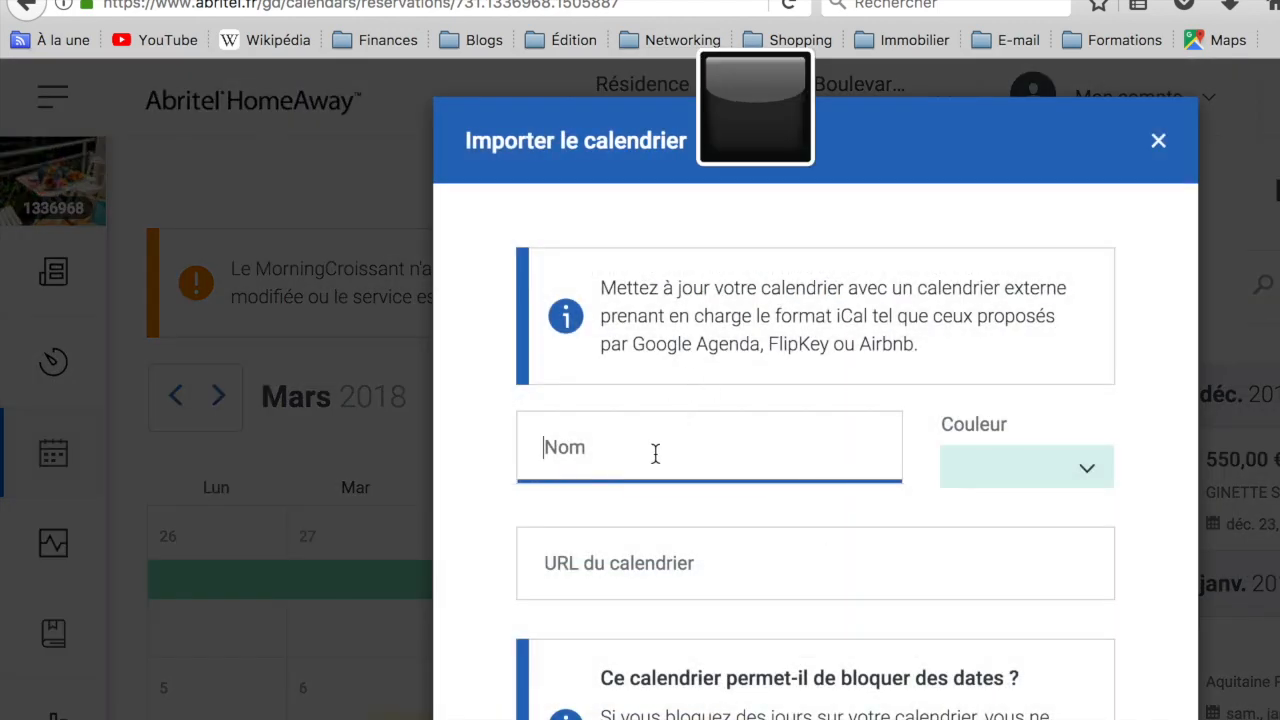
type("Airbnb")
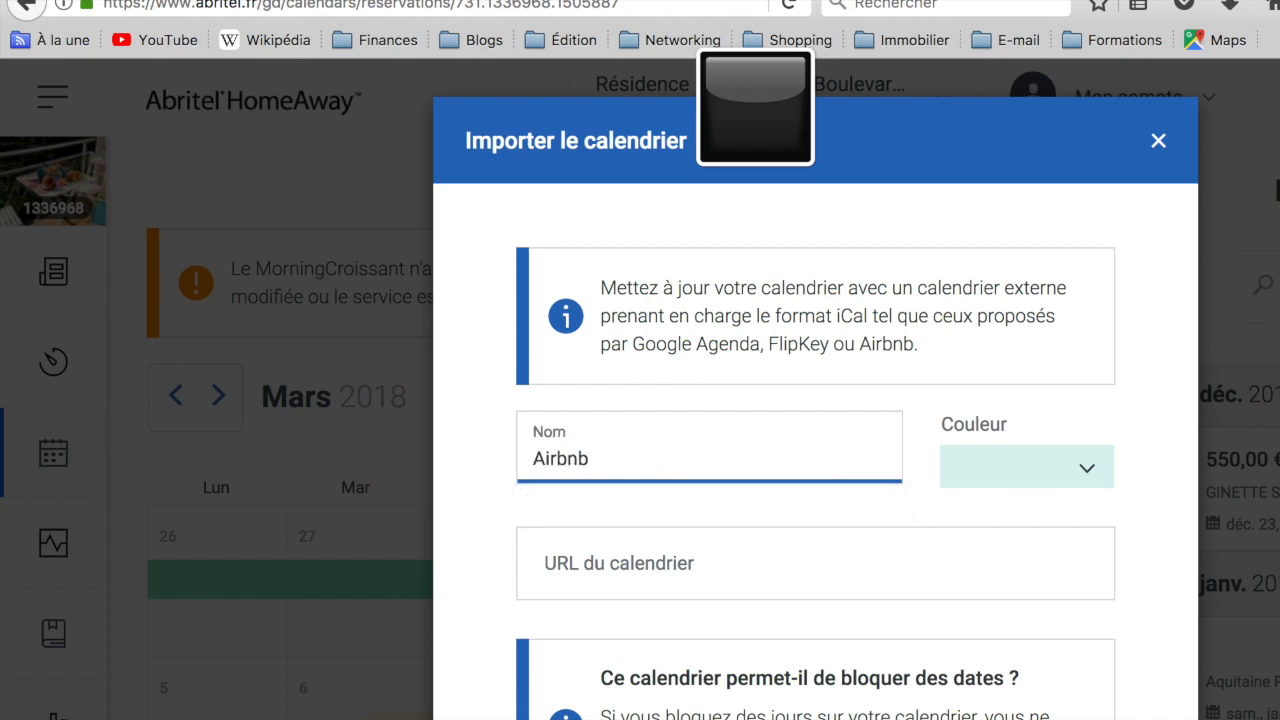
left_click(701, 440)
type("1")
Step: Enter a sample calendrierairbnb.com web address as the URL of the calendar being imported
left_click(706, 577)
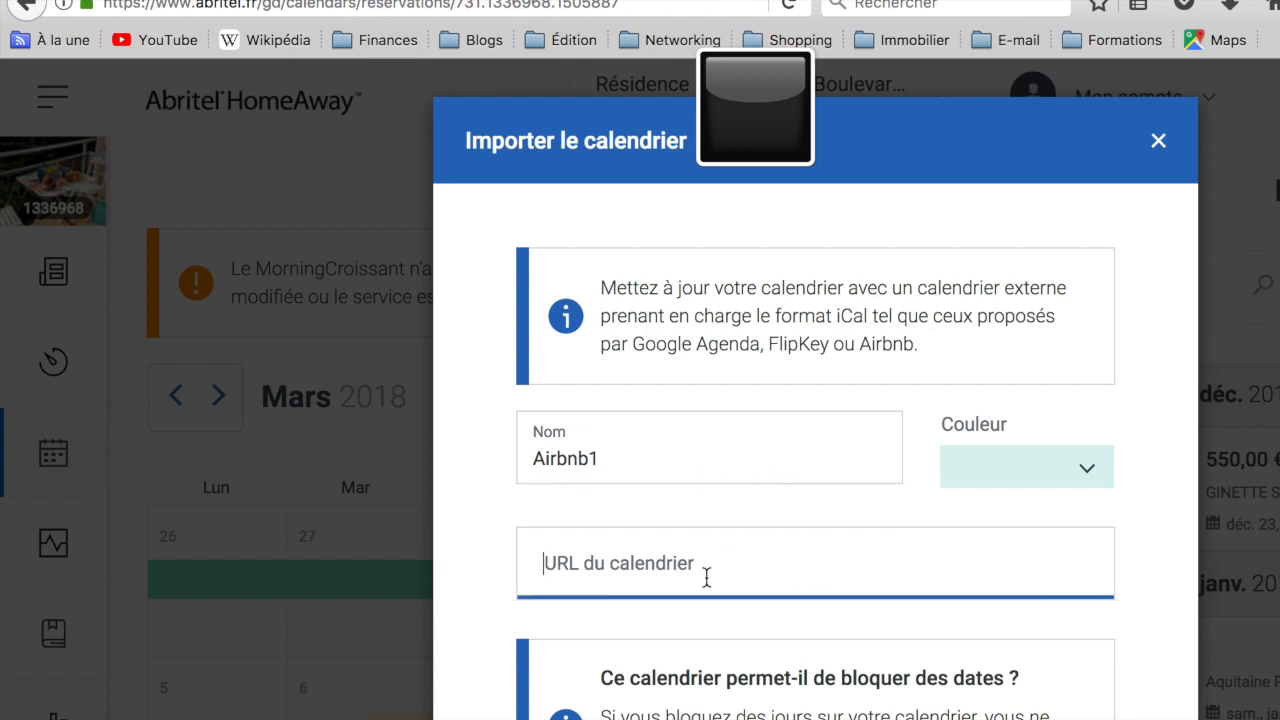
type("htt")
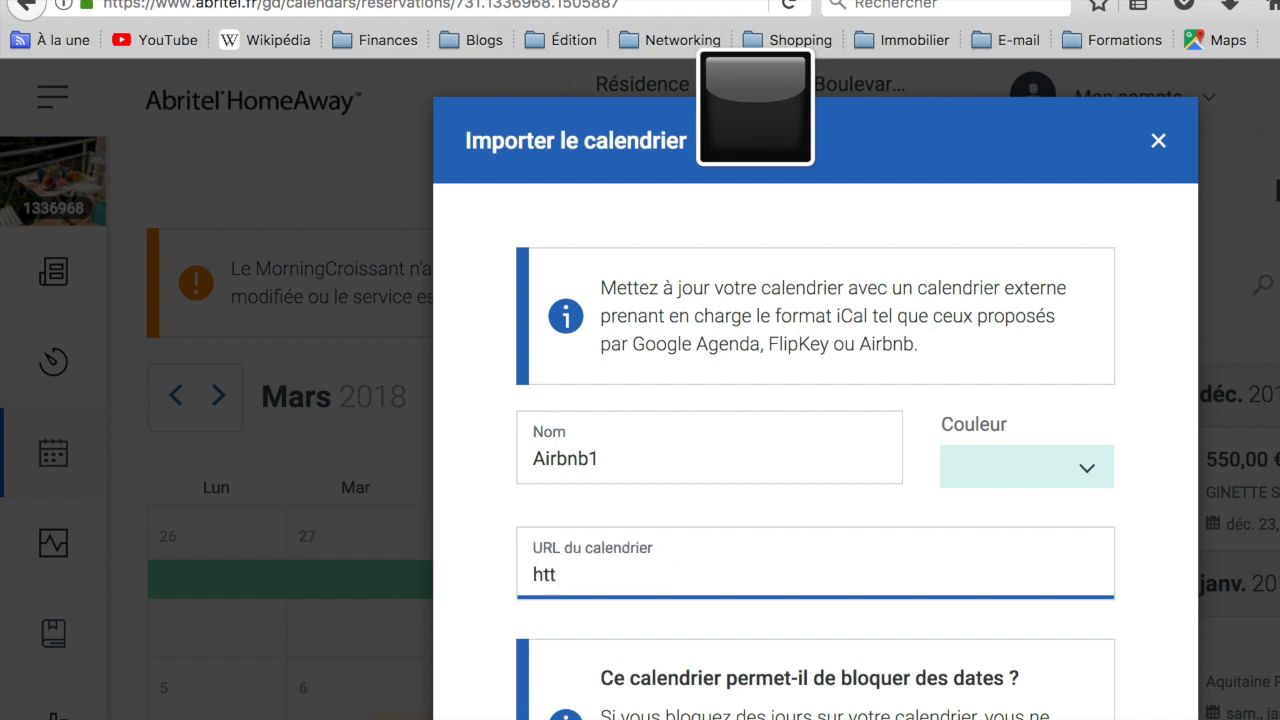
type("p://www.calendrierairb")
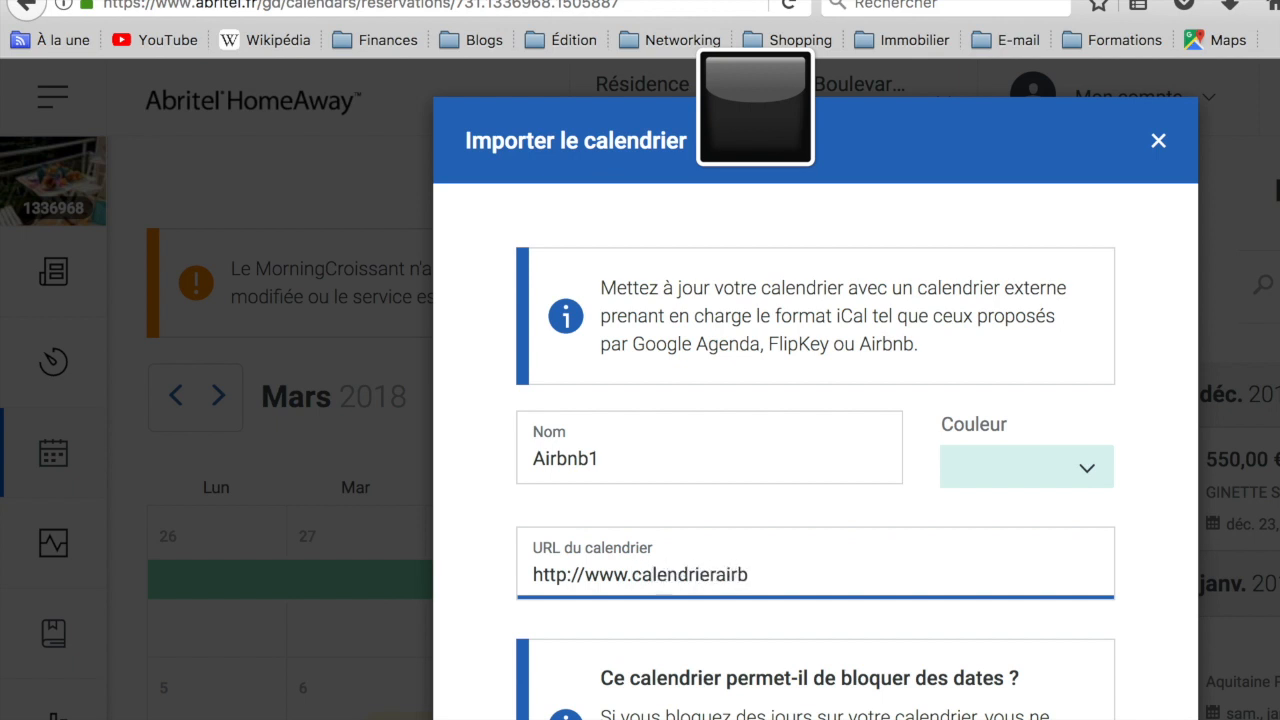
type("nb.com/julien")
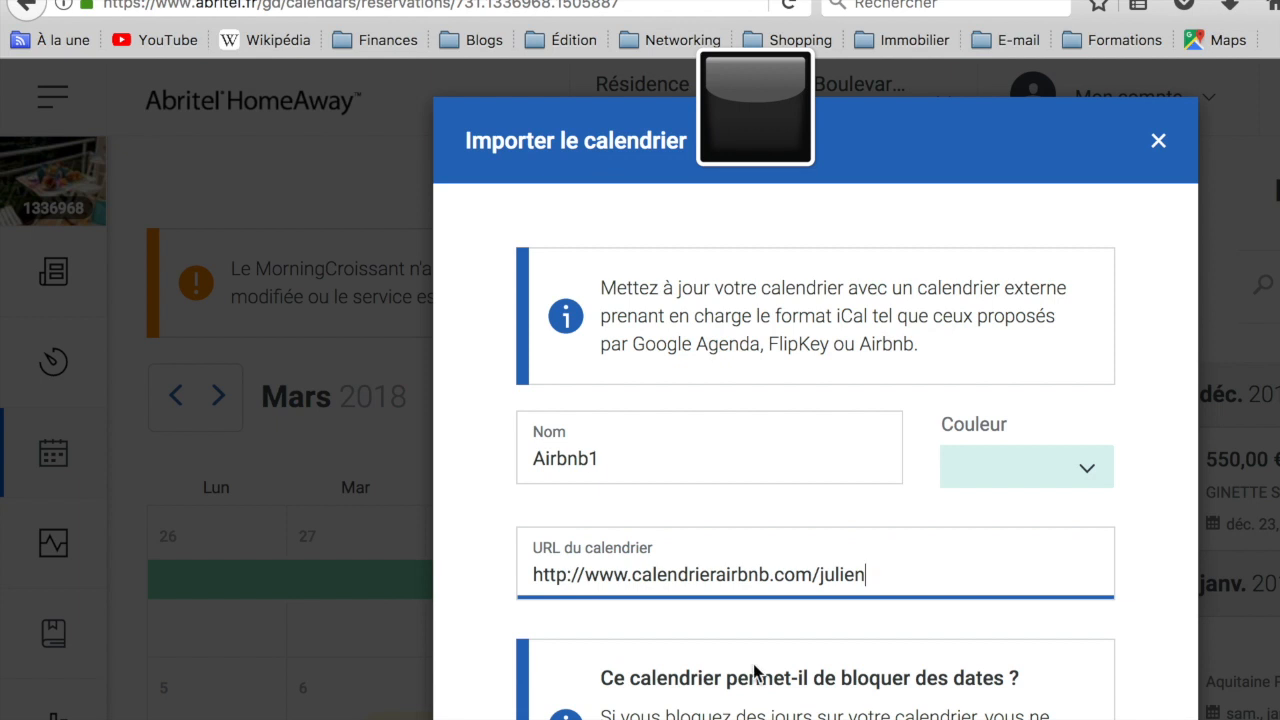
Step: Check the visibility and colour options for the imported calendar, and leave the form without importing
scroll(756, 594, "down", 5)
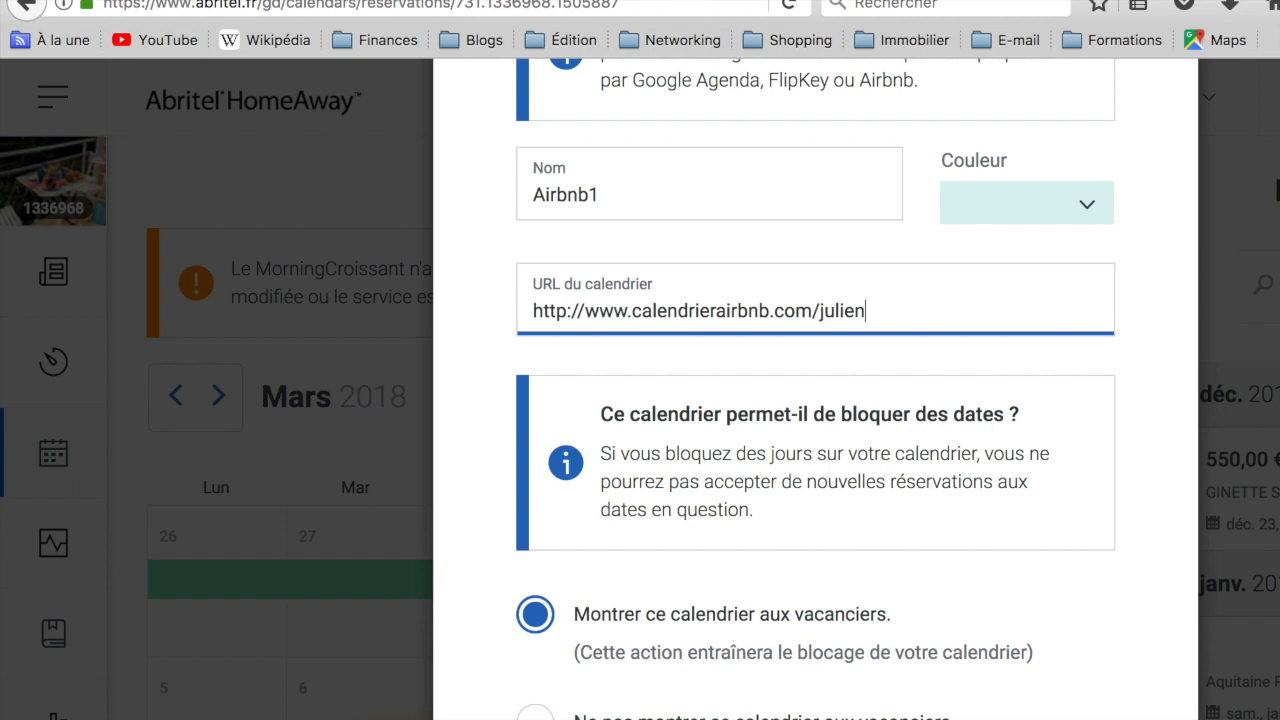
left_click(1097, 221)
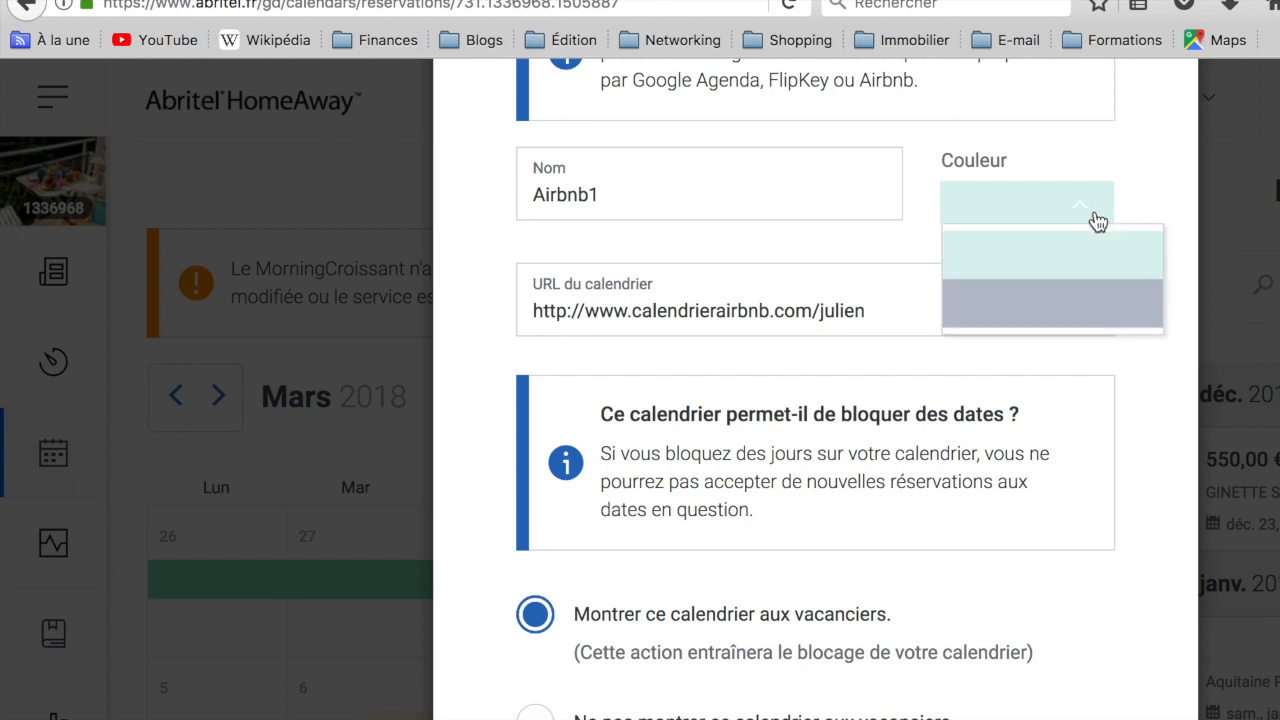
left_click(1097, 212)
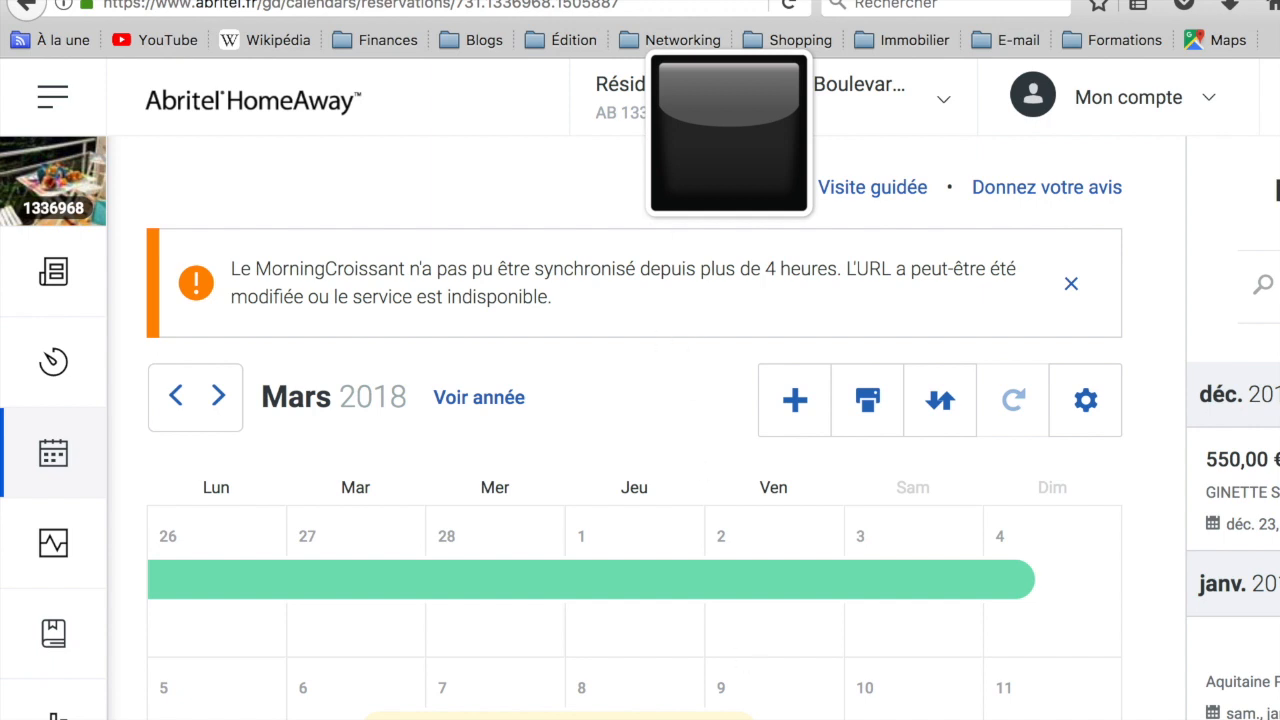
Step: View the Abritel calendar's export link and close the export dialog
left_click(940, 401)
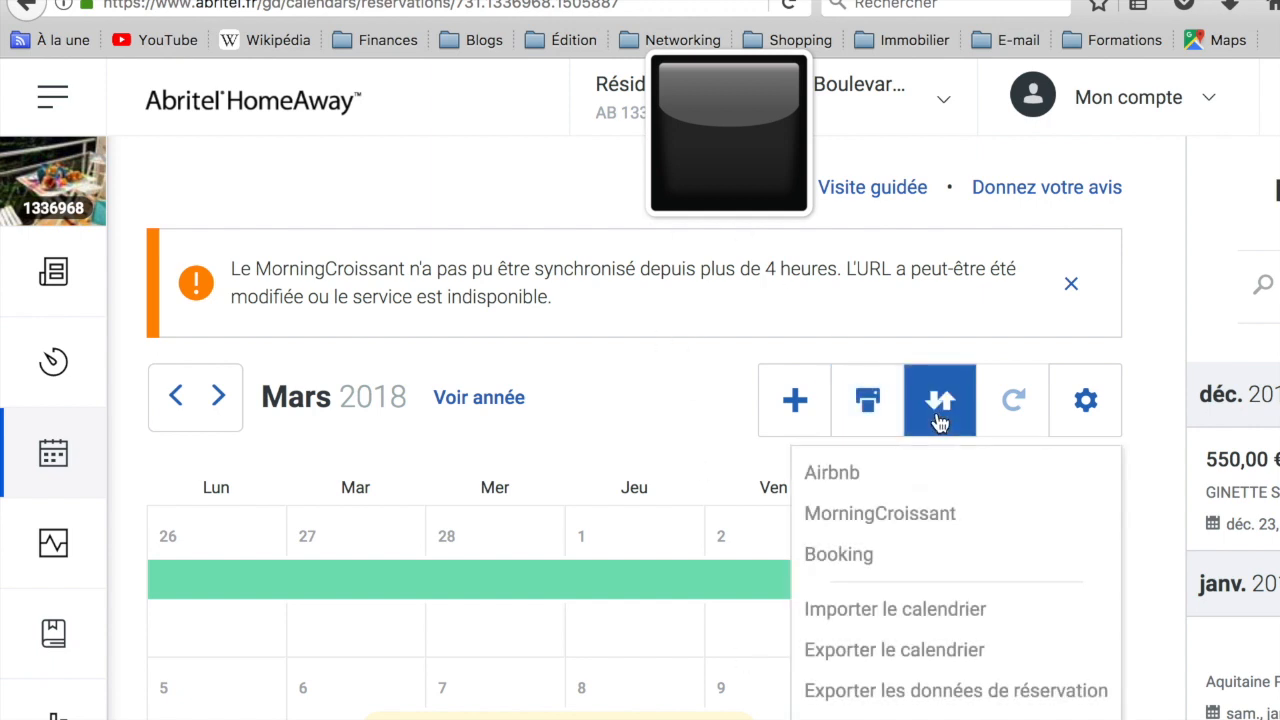
left_click(900, 655)
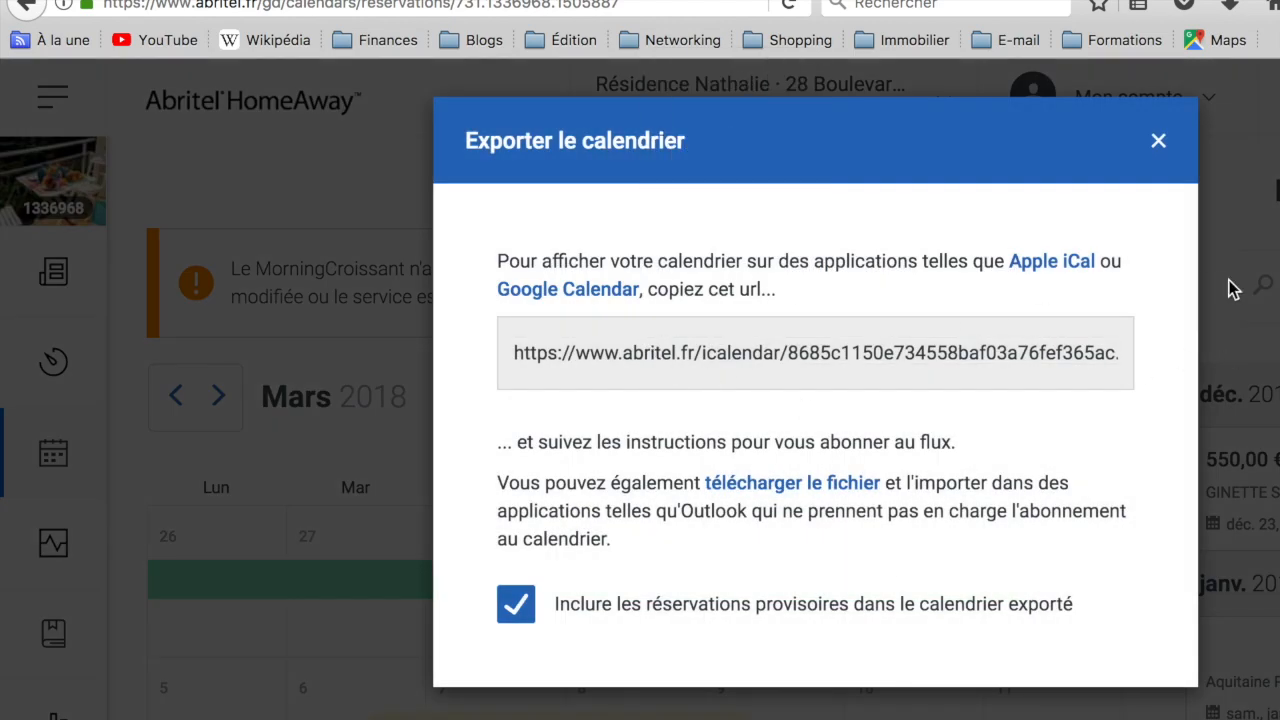
left_click(1159, 142)
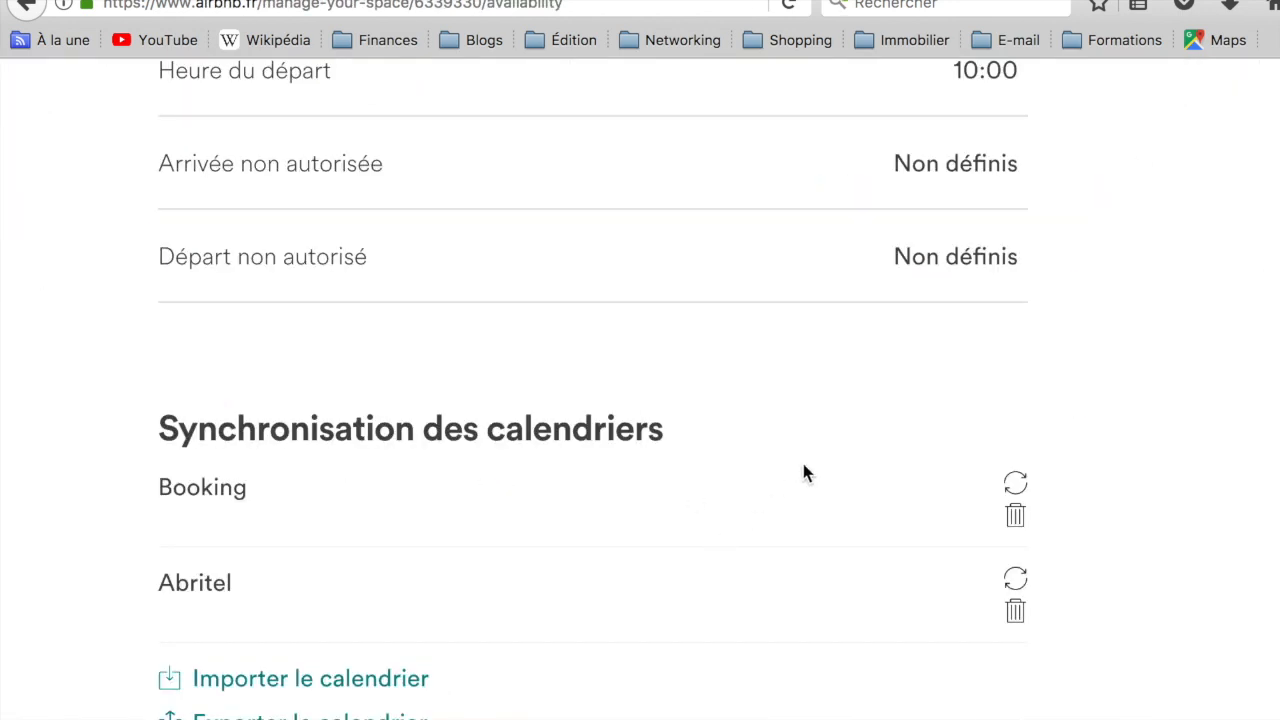
Step: Switch to the Airbnb availability page, check the URL and name fields for importing a calendar, and close the form
left_click(233, 690)
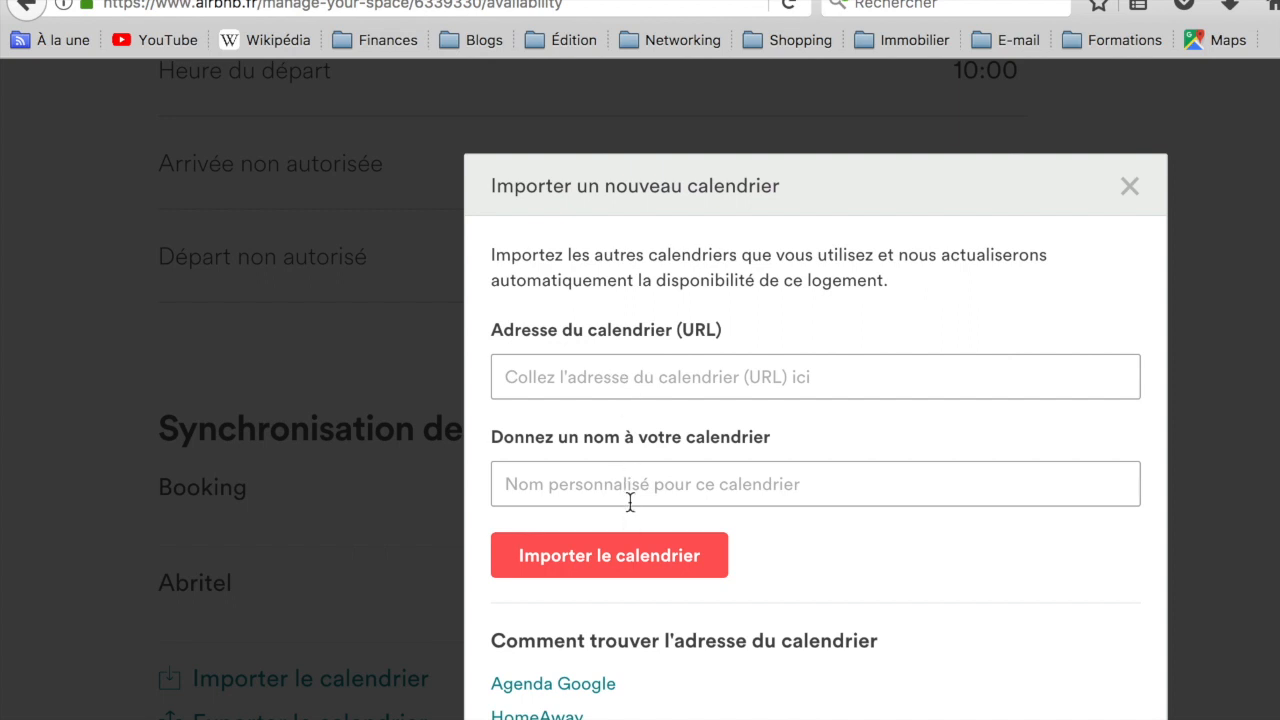
left_click(1130, 190)
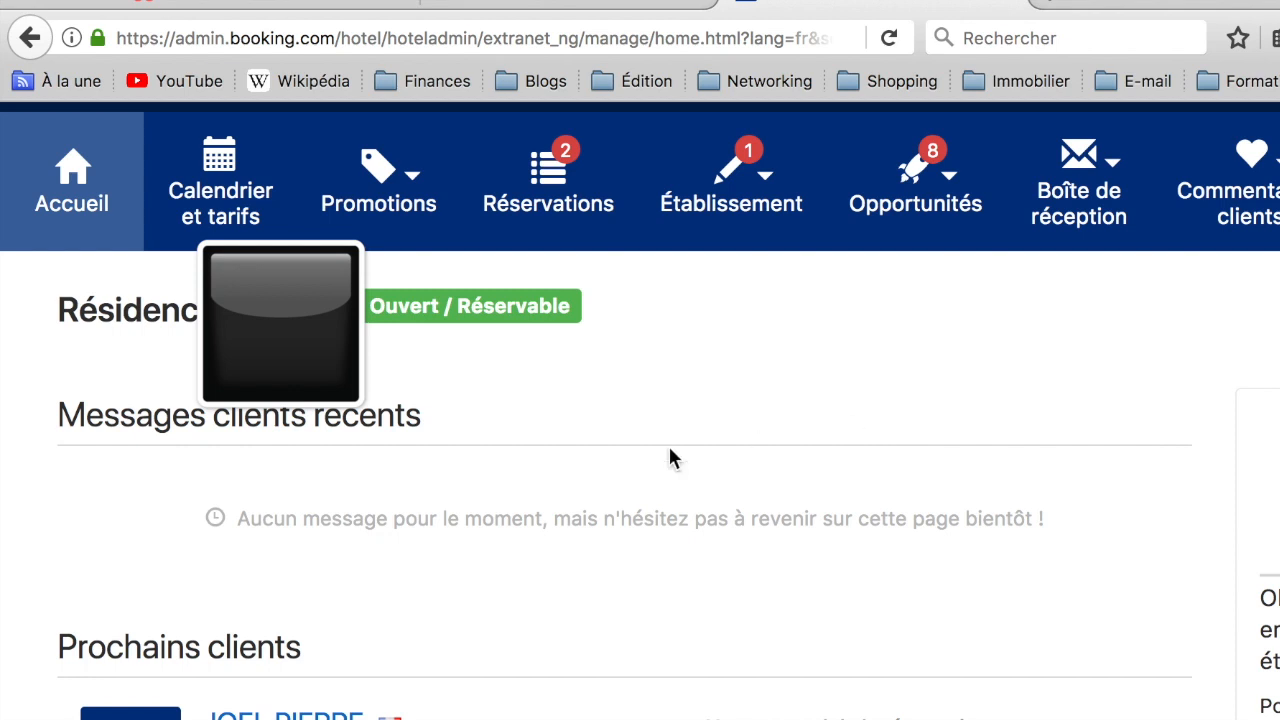
Step: Switch to the Booking.com extranet, open the calendar and rates page and find the calendar synchronisation section
left_click(215, 185)
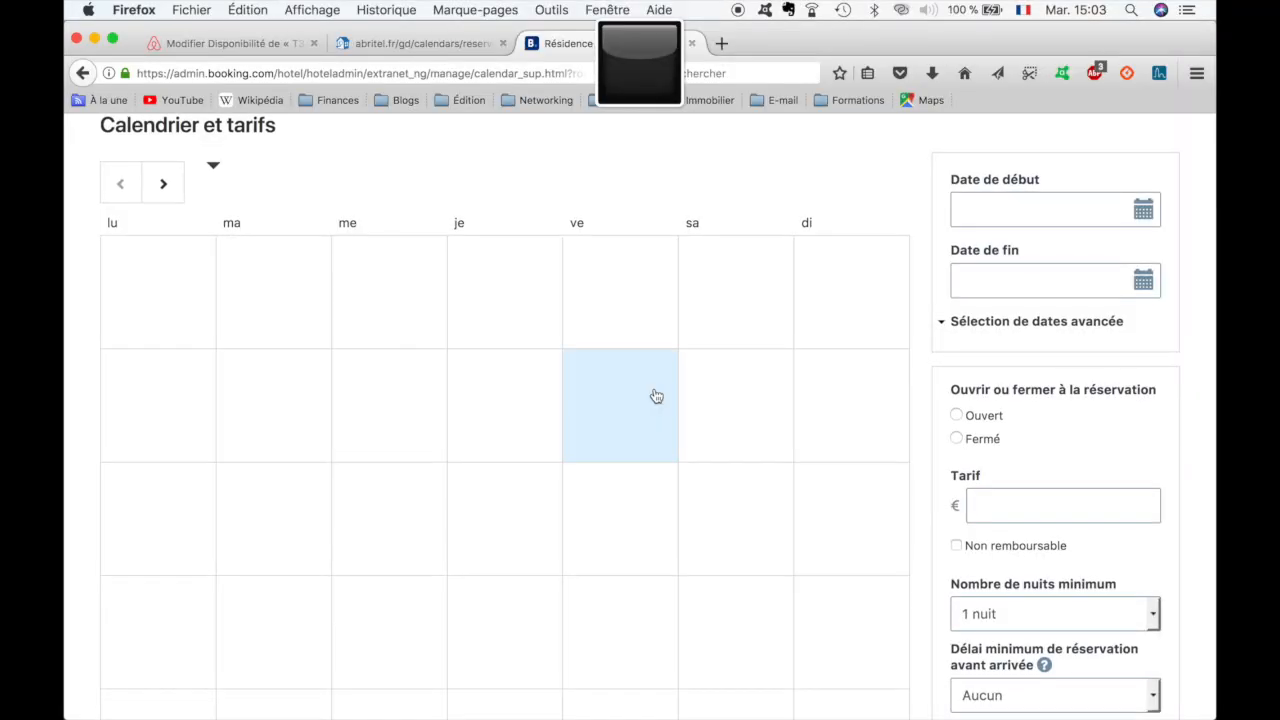
scroll(655, 395, "down", 5)
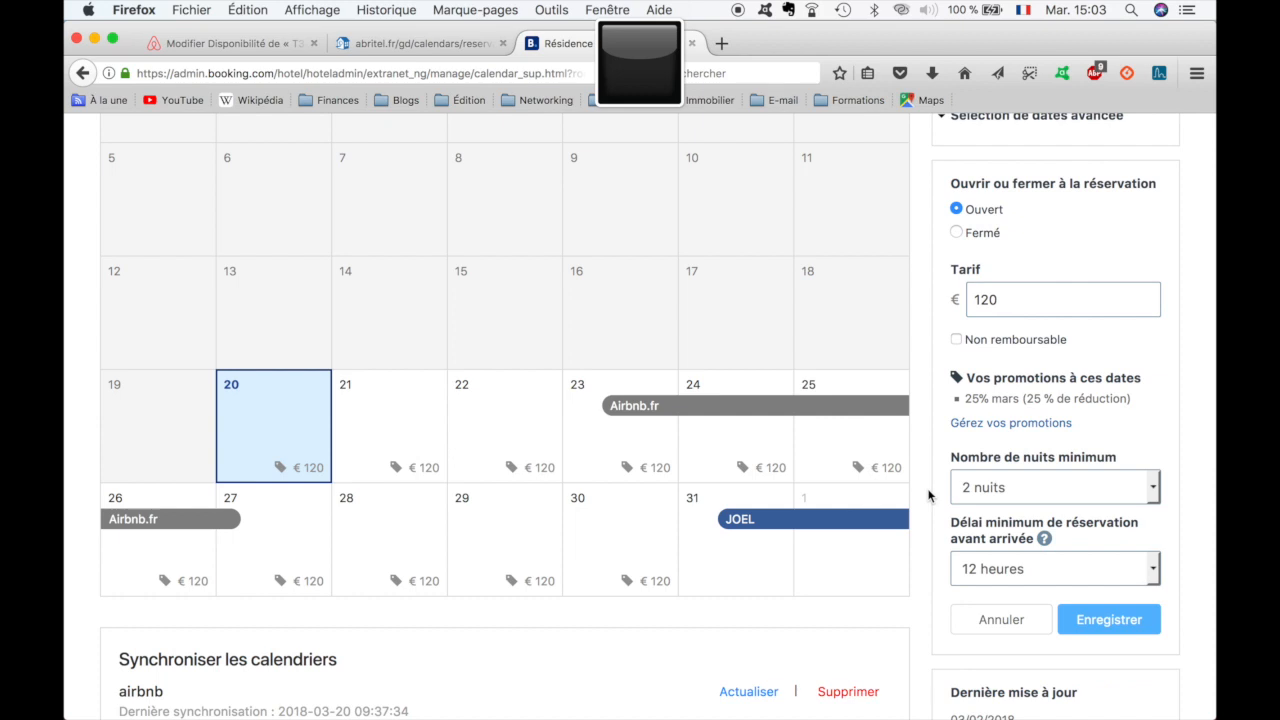
scroll(928, 496, "down", 1)
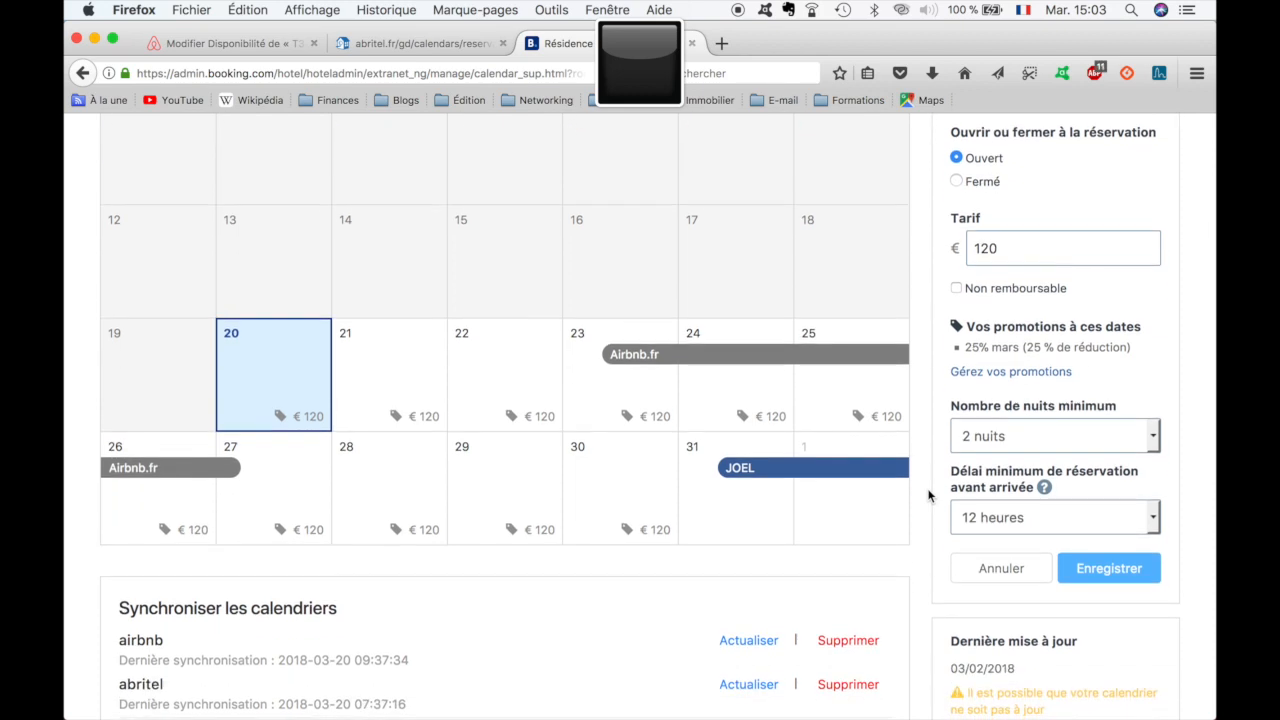
scroll(928, 496, "down", 1)
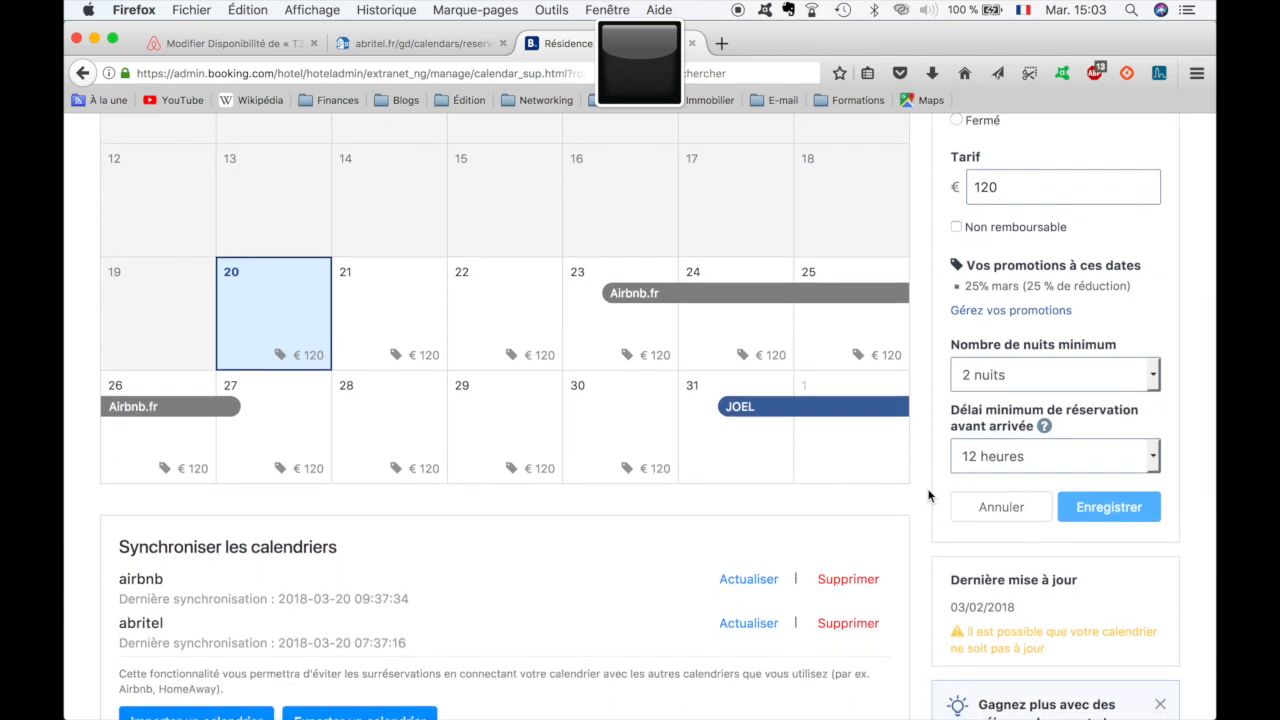
scroll(928, 496, "down", 2)
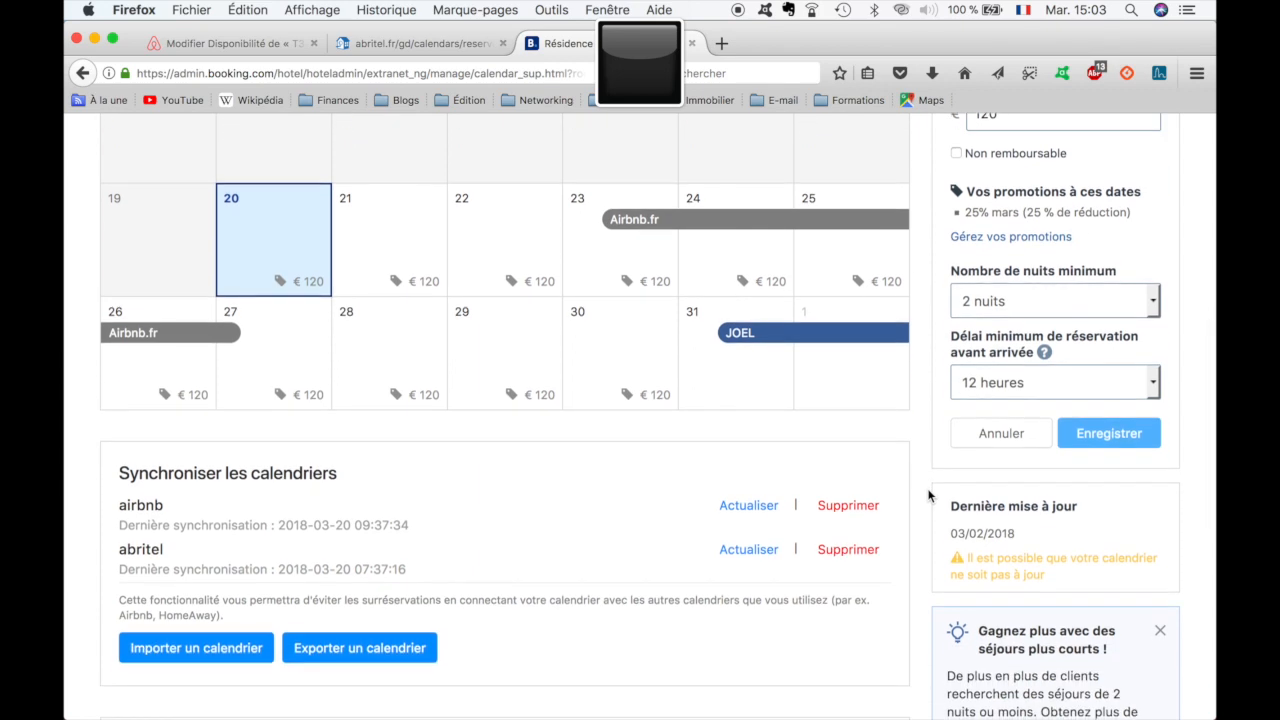
scroll(928, 496, "down", 1)
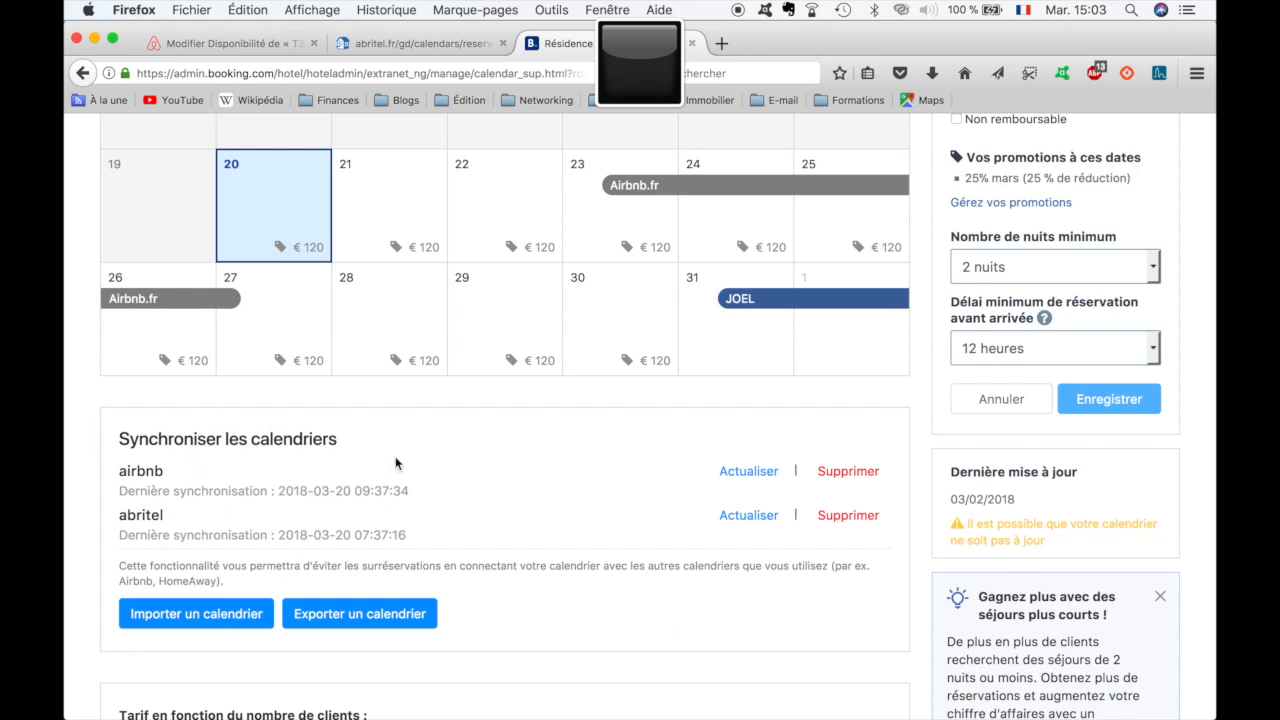
Step: Examine the Booking.com calendar import form and the export link with its synchronisation options, closing both dialogs
left_click(221, 619)
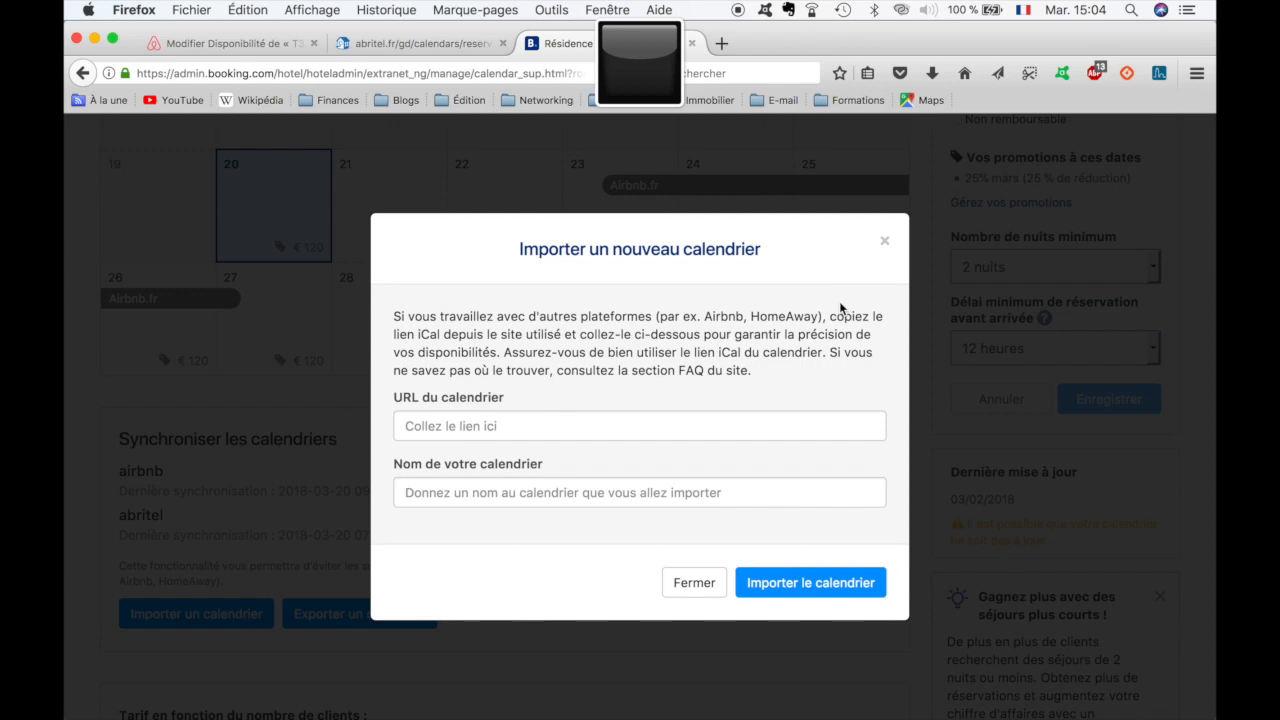
left_click(884, 241)
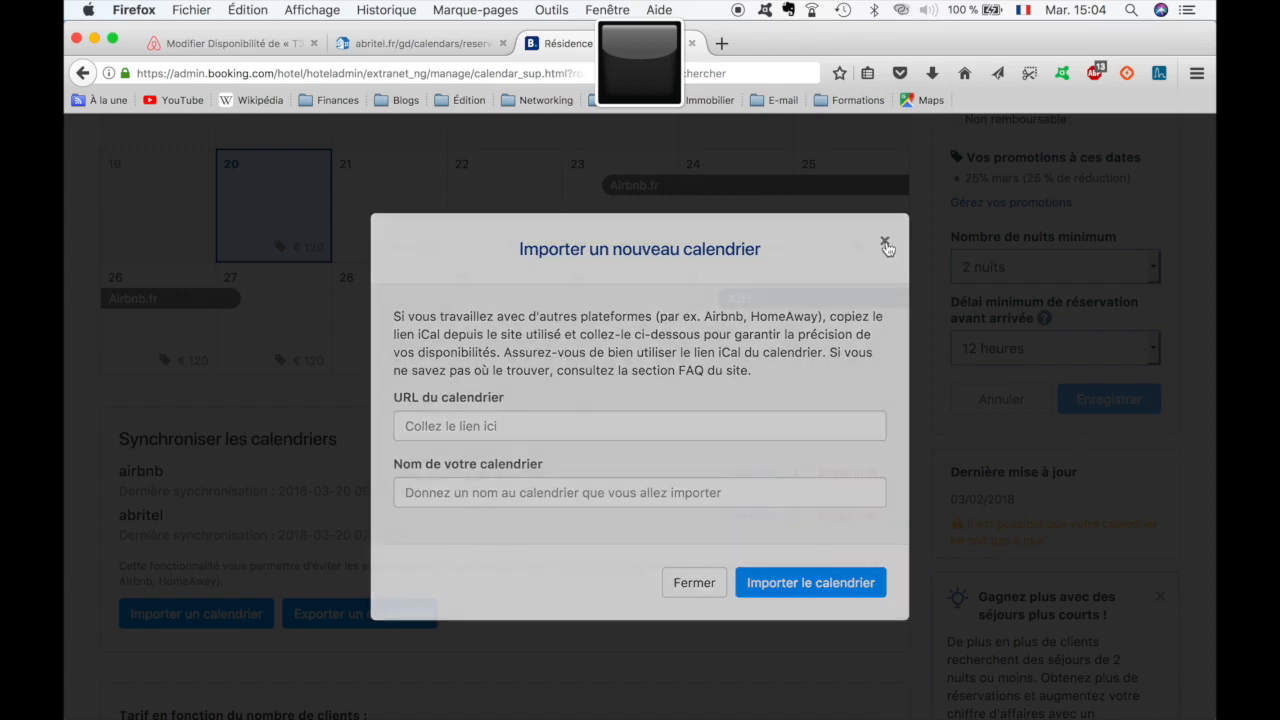
left_click(352, 615)
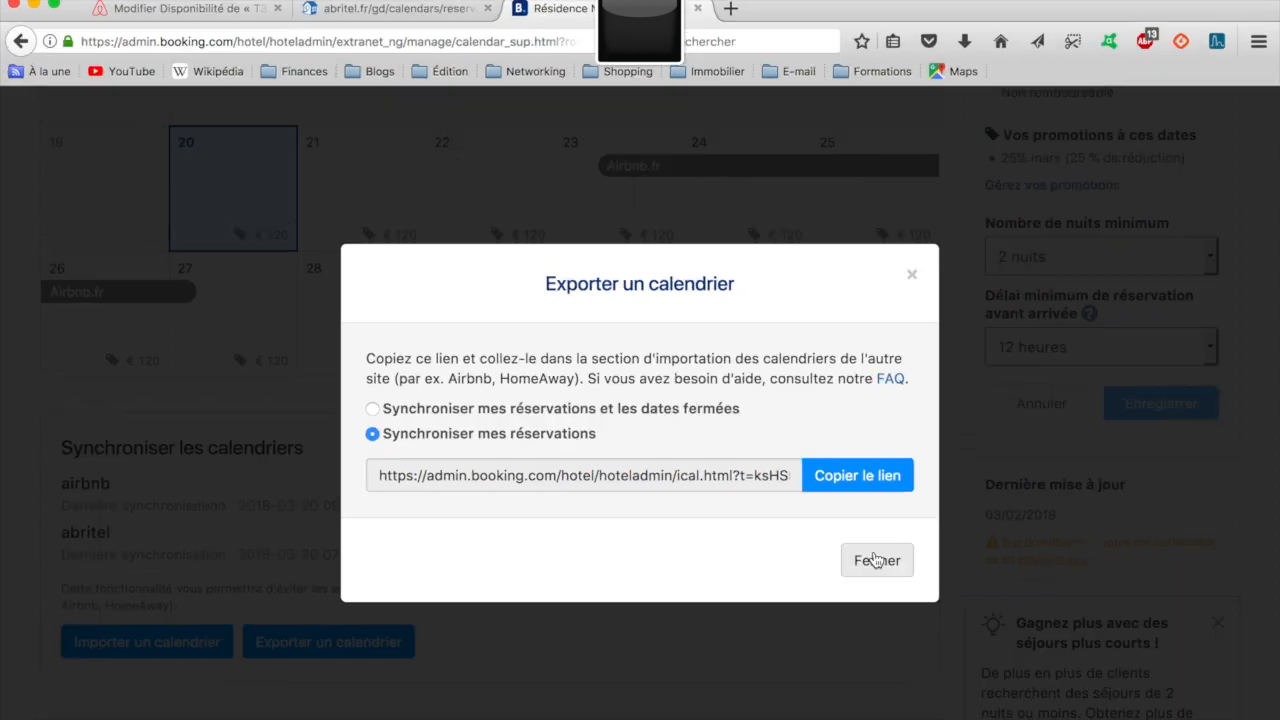
left_click(853, 540)
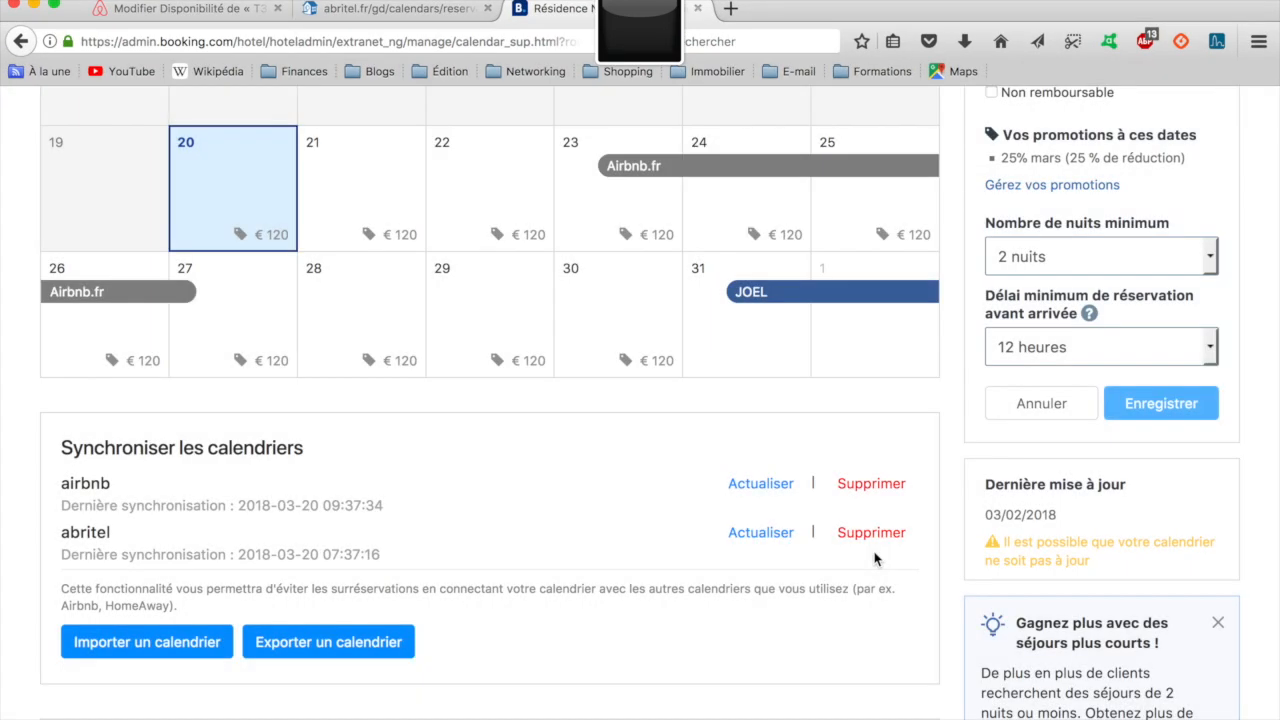